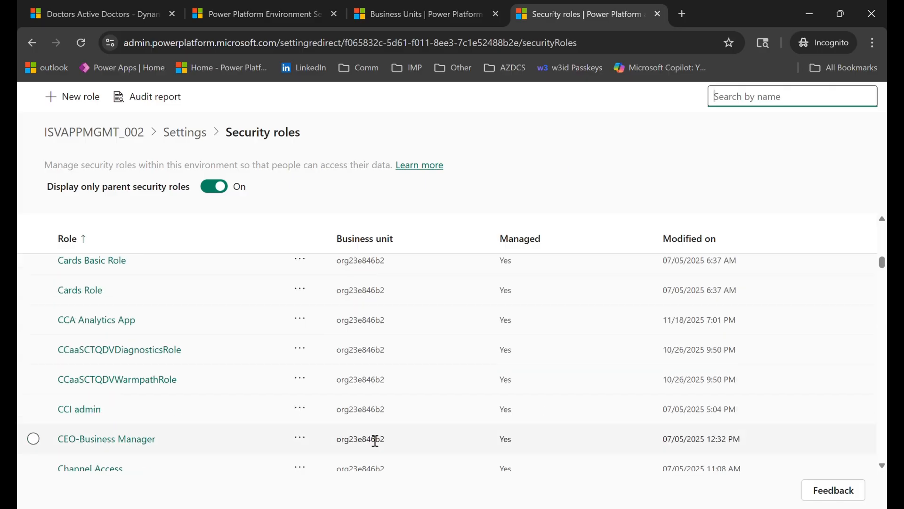
- Search the security roles for "doctor" and open the Doctor role
{"action": "scroll", "coordinate": [376, 438], "scroll_direction": "up", "scroll_amount": 10}
{"action": "scroll", "coordinate": [368, 436], "scroll_direction": "up", "scroll_amount": 4}
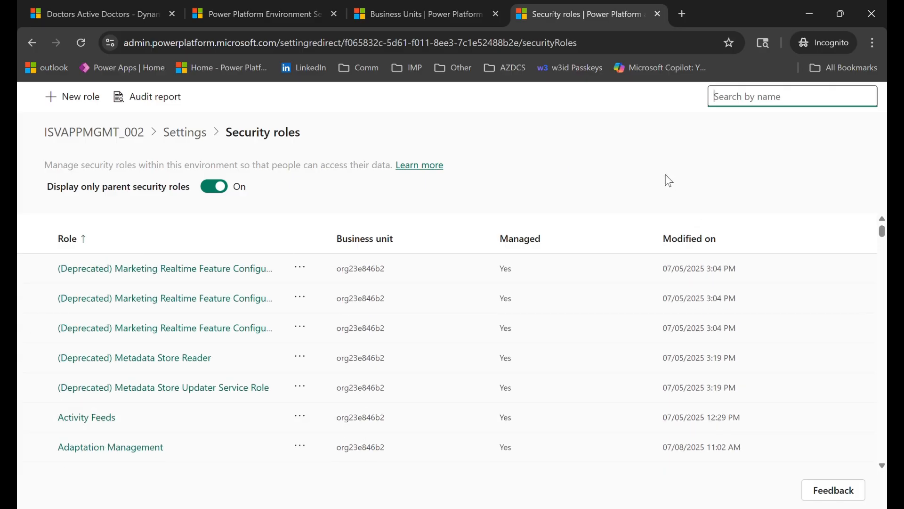
{"action": "type", "text": "doctor"}
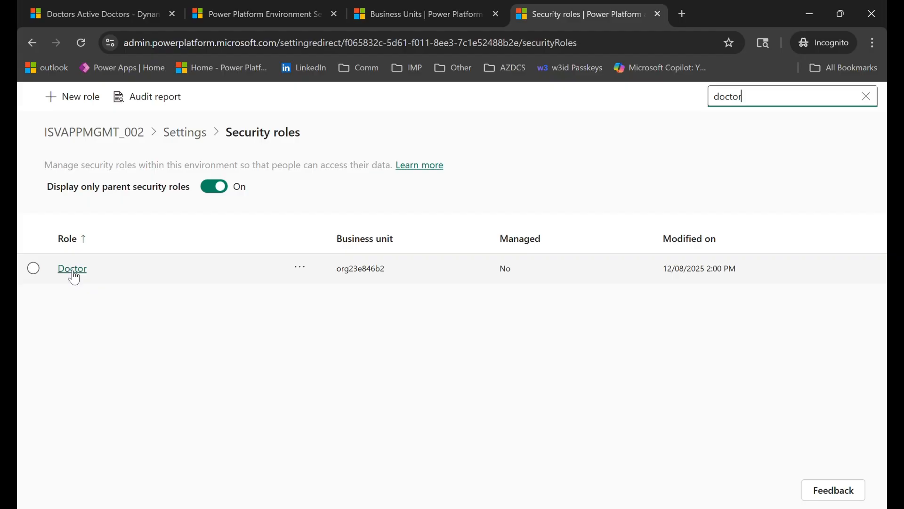
{"action": "left_click", "coordinate": [73, 269]}
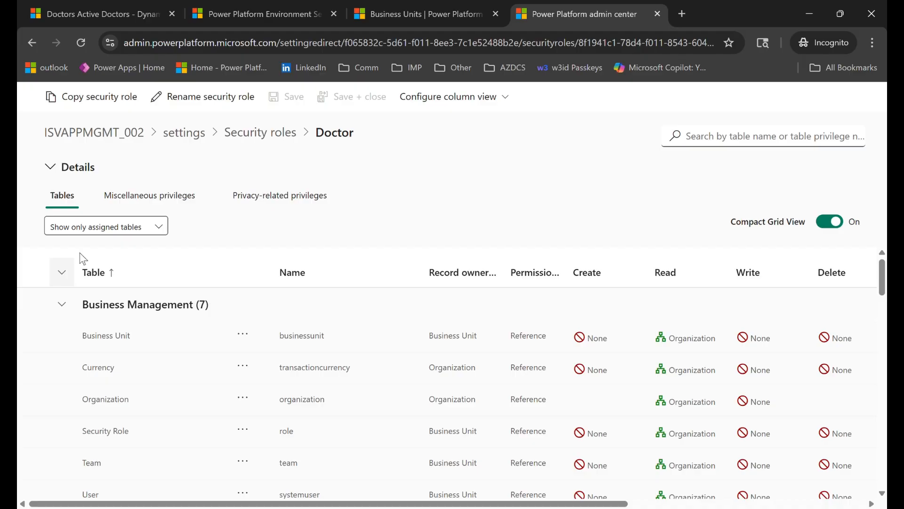
- Copy the Doctor security role to a new role named Patient
{"action": "left_click", "coordinate": [94, 101]}
{"action": "left_click", "coordinate": [404, 327]}
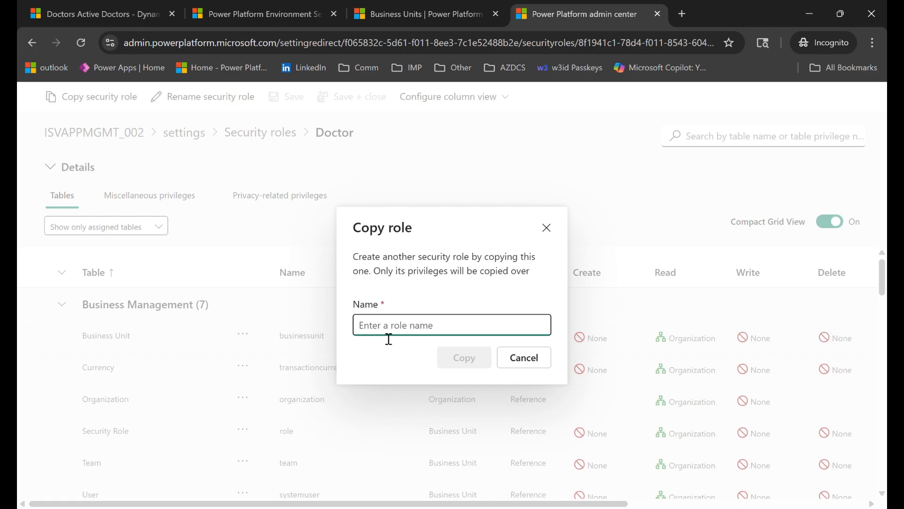
{"action": "type", "text": "Patient"}
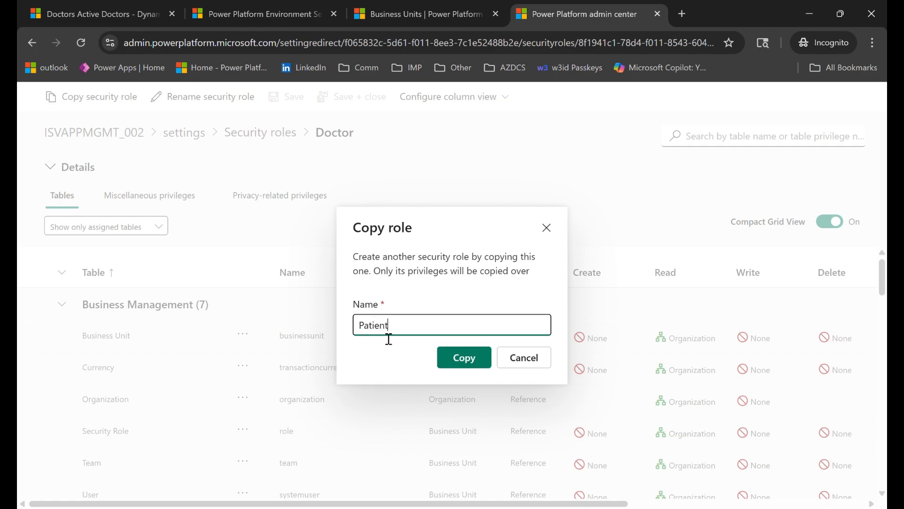
{"action": "left_click", "coordinate": [468, 366]}
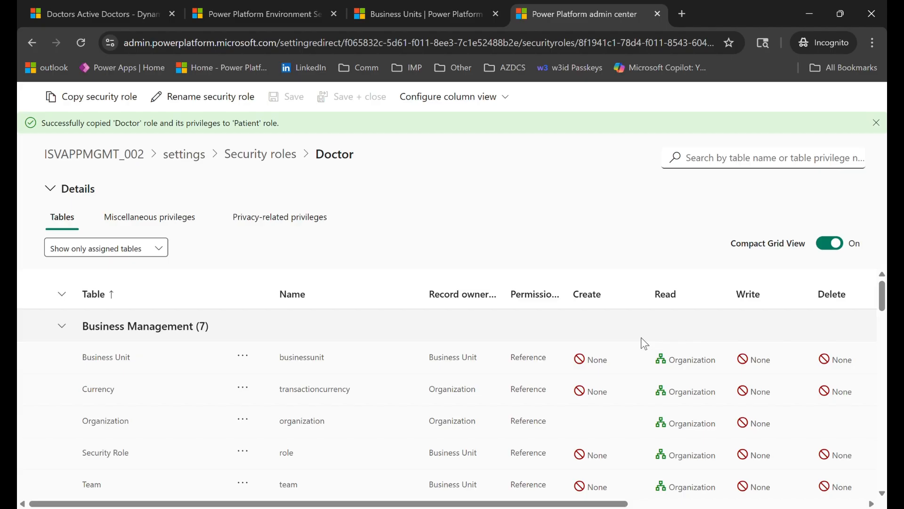
- Return to the security roles list, search for "Patient" and open the Patient role
{"action": "left_click", "coordinate": [262, 156]}
{"action": "left_click", "coordinate": [779, 106]}
{"action": "type", "text": "Patie"}
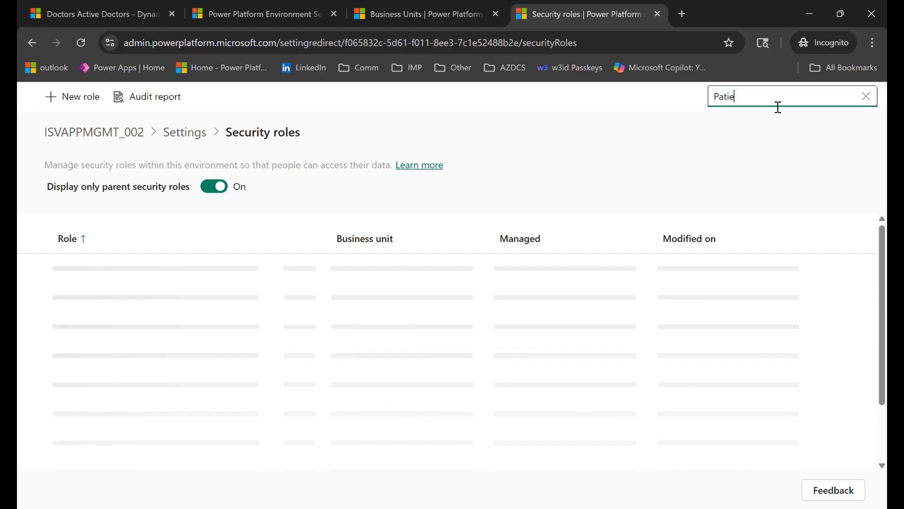
{"action": "type", "text": "nt"}
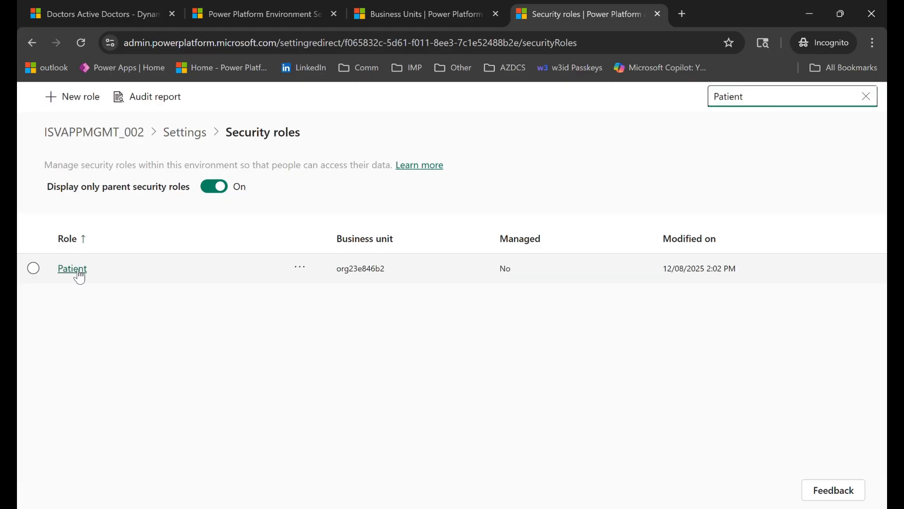
{"action": "left_click", "coordinate": [79, 273]}
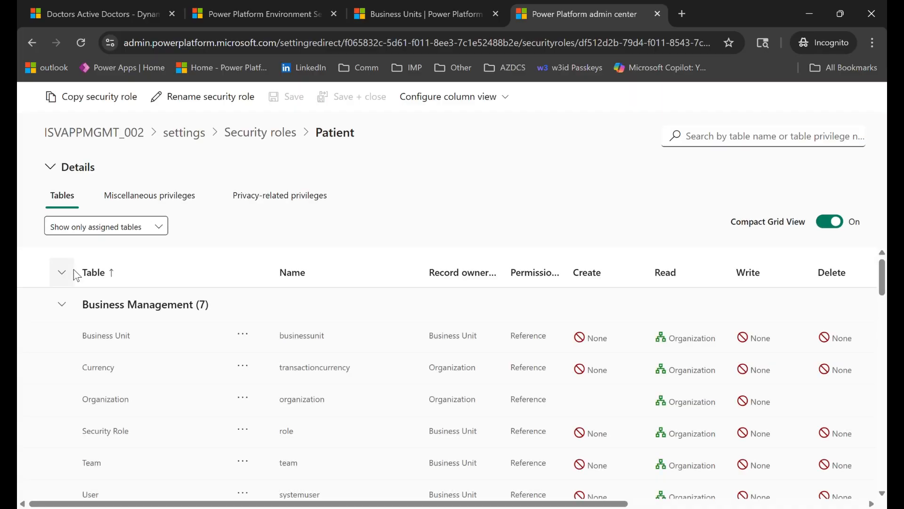
- Filter the role's tables by "patient" and set the Patient table's Create, Read and Write privileges to User
{"action": "left_click", "coordinate": [727, 144]}
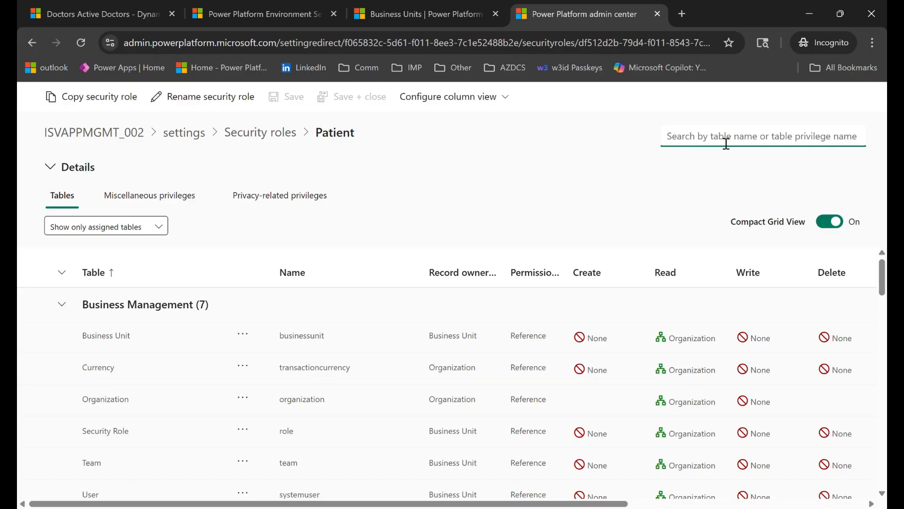
{"action": "type", "text": "patie"}
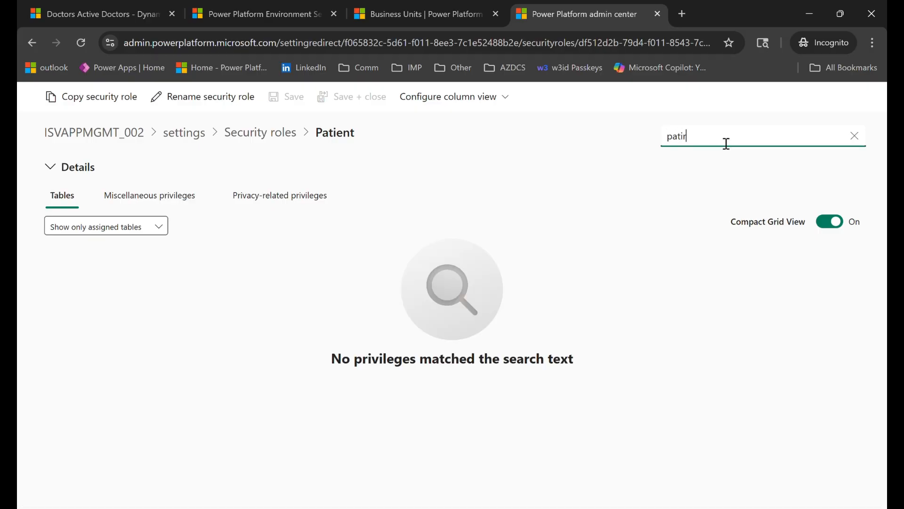
{"action": "type", "text": "n"}
{"action": "type", "text": "t"}
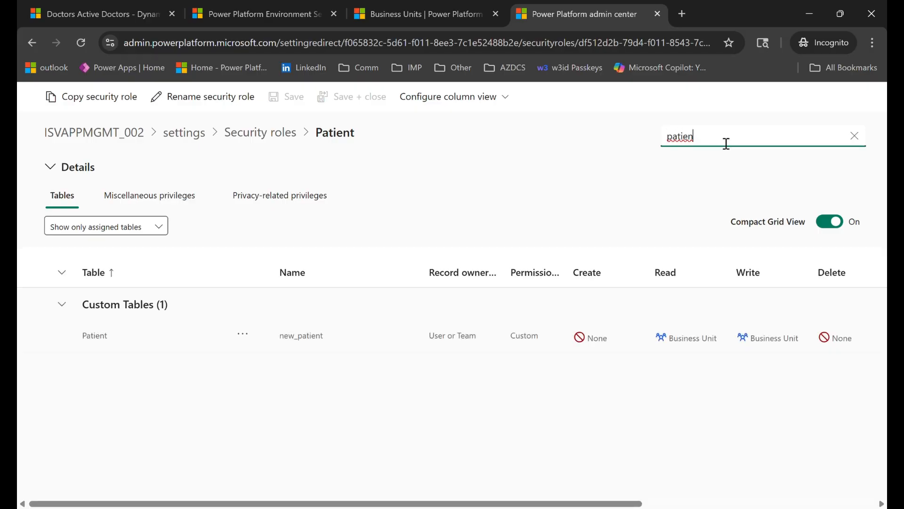
{"action": "left_click", "coordinate": [606, 349]}
{"action": "left_click", "coordinate": [637, 347]}
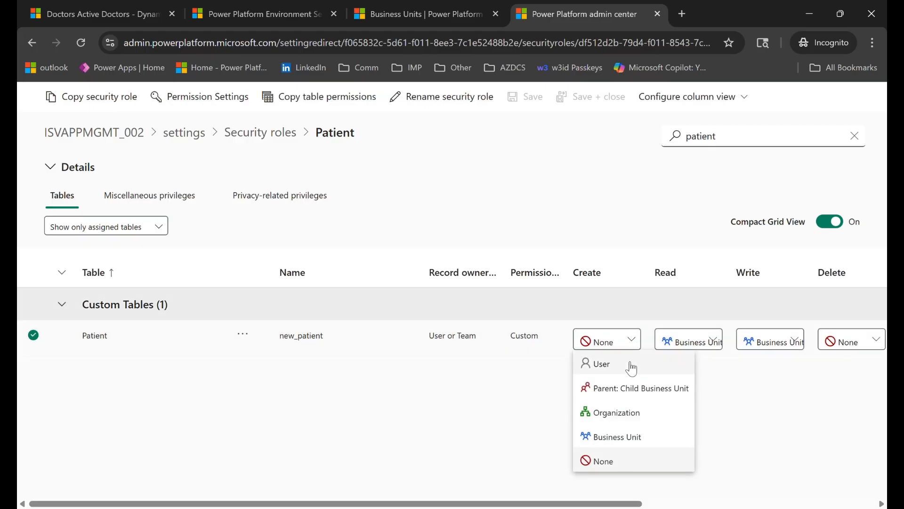
{"action": "left_click", "coordinate": [666, 370]}
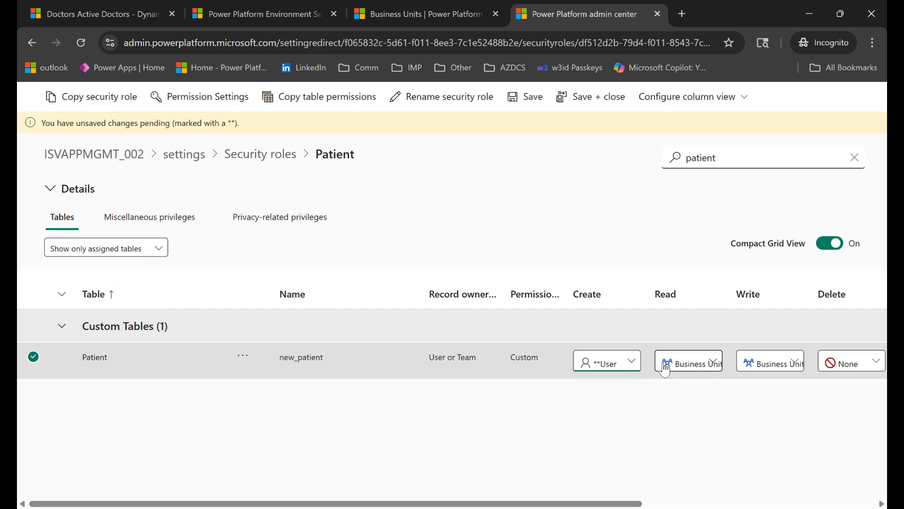
{"action": "left_click", "coordinate": [717, 368]}
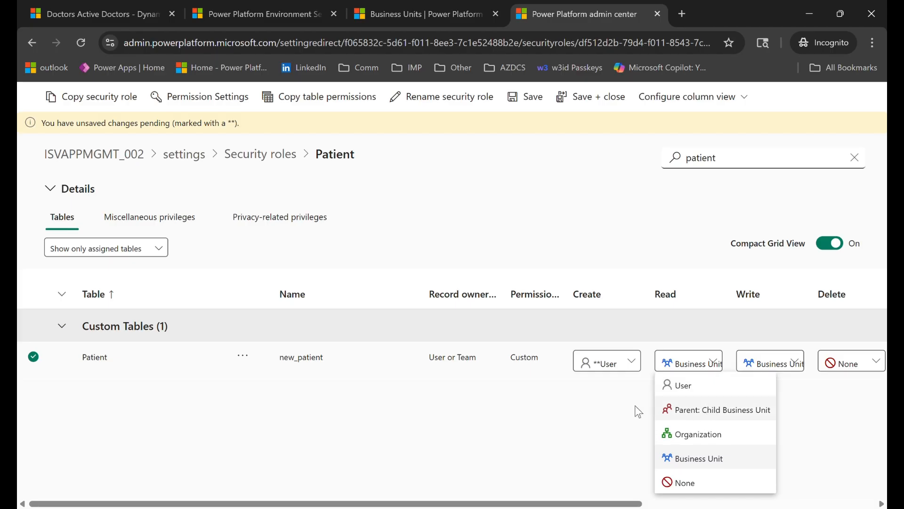
{"action": "left_click", "coordinate": [705, 393]}
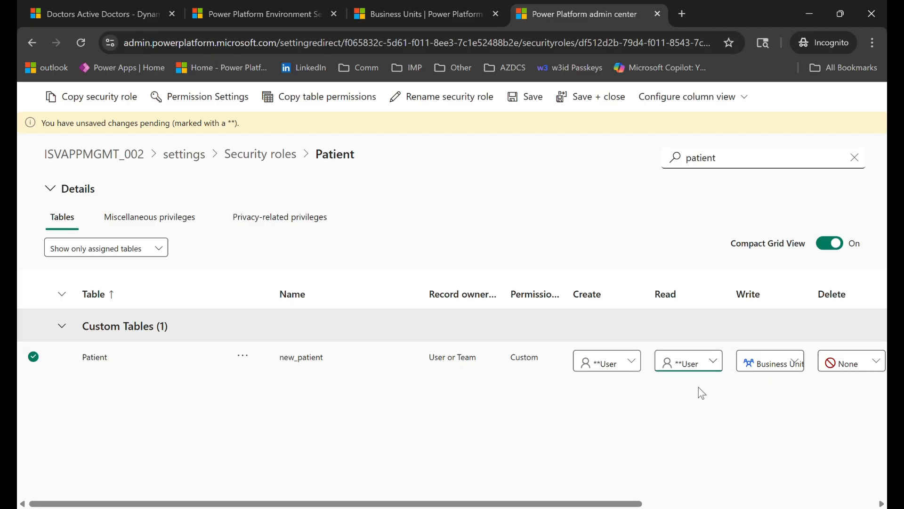
{"action": "left_click", "coordinate": [767, 363]}
{"action": "left_click", "coordinate": [771, 396]}
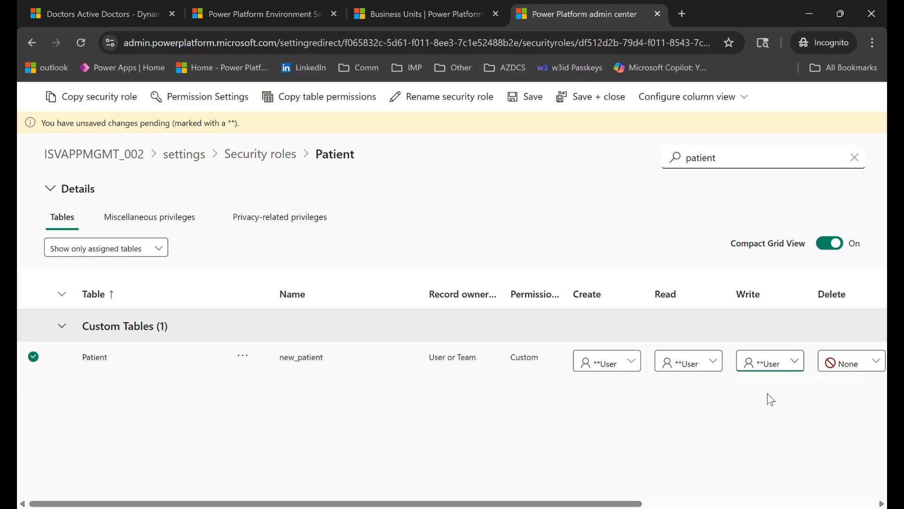
- Set the Patient table's Assign and Share privileges to None and save the role
{"action": "left_click_drag", "start_coordinate": [612, 503], "coordinate": [792, 503]}
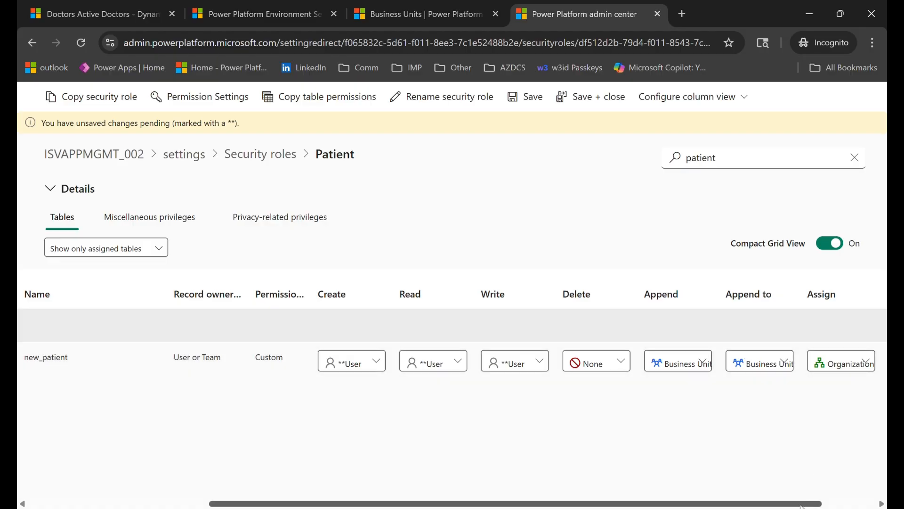
{"action": "scroll", "coordinate": [802, 506], "scroll_direction": "right", "scroll_amount": 3}
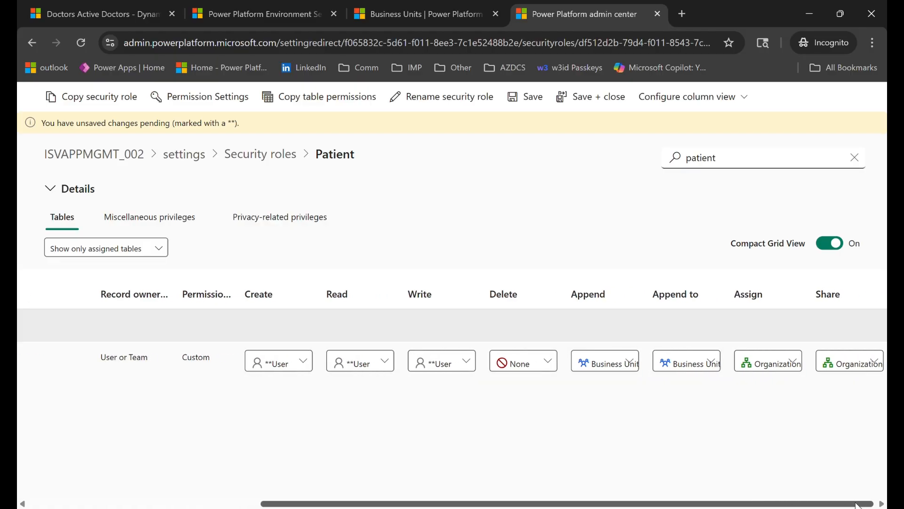
{"action": "left_click", "coordinate": [801, 372]}
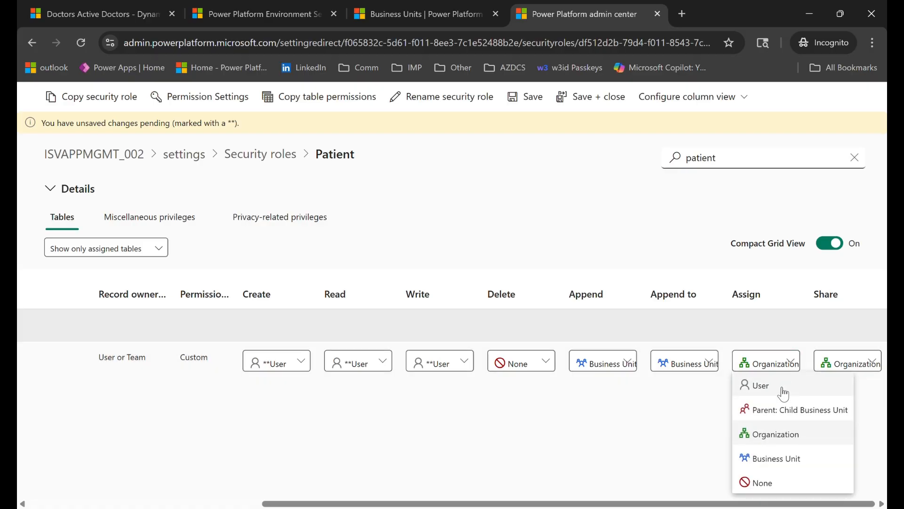
{"action": "left_click", "coordinate": [789, 485]}
{"action": "left_click", "coordinate": [873, 361]}
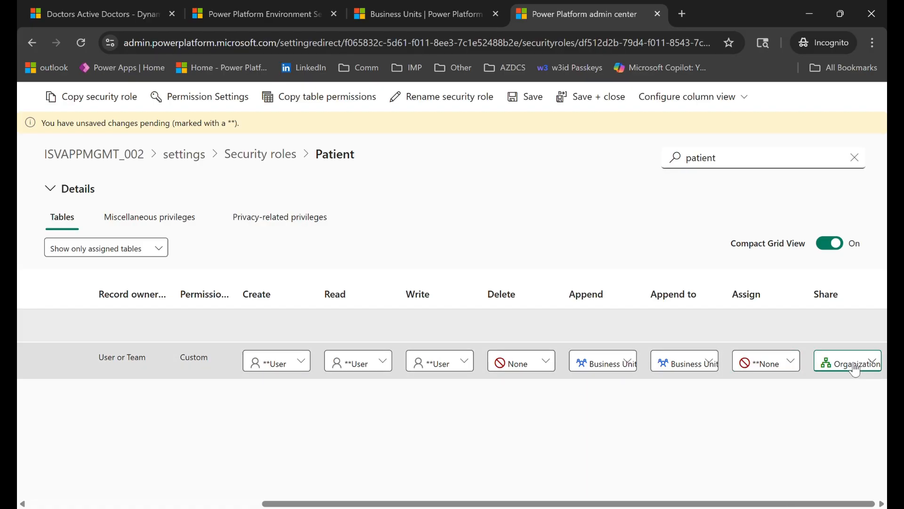
{"action": "left_click", "coordinate": [841, 485]}
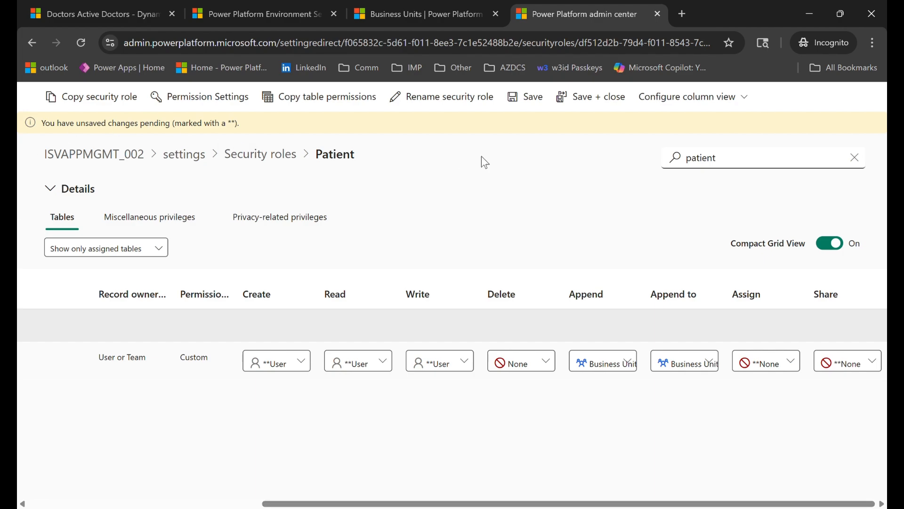
{"action": "left_click", "coordinate": [525, 100]}
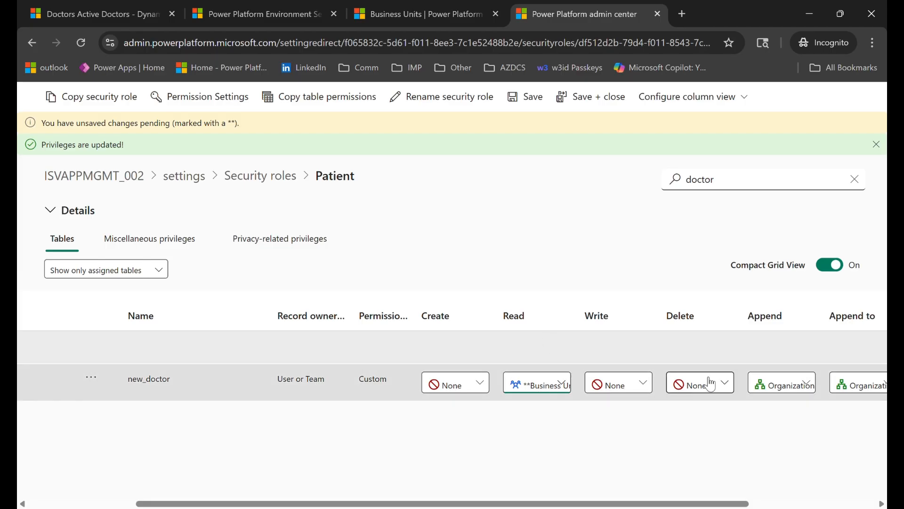
- Set the Doctor table's Append and Append to privileges to Business Unit and save the Patient role
{"action": "left_click_drag", "start_coordinate": [734, 503], "coordinate": [825, 502]}
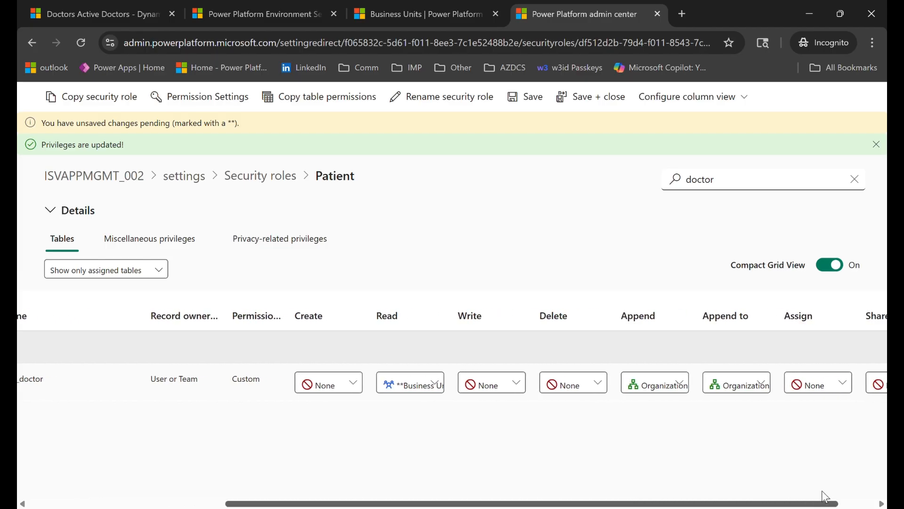
{"action": "left_click", "coordinate": [669, 390]}
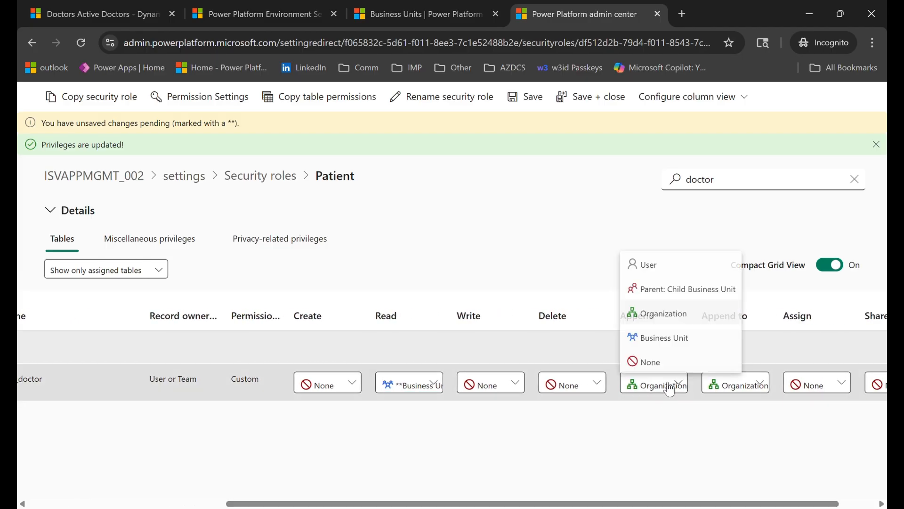
{"action": "left_click", "coordinate": [665, 338]}
{"action": "left_click", "coordinate": [734, 382]}
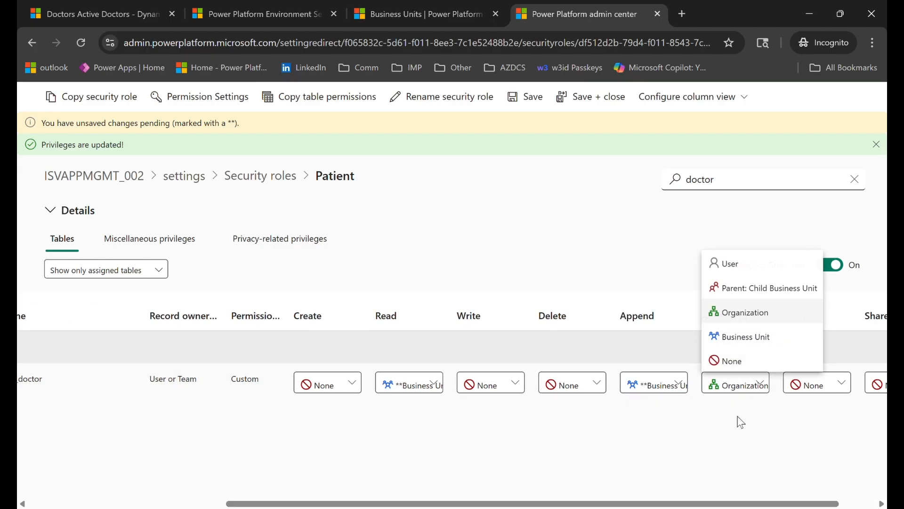
{"action": "left_click", "coordinate": [743, 337]}
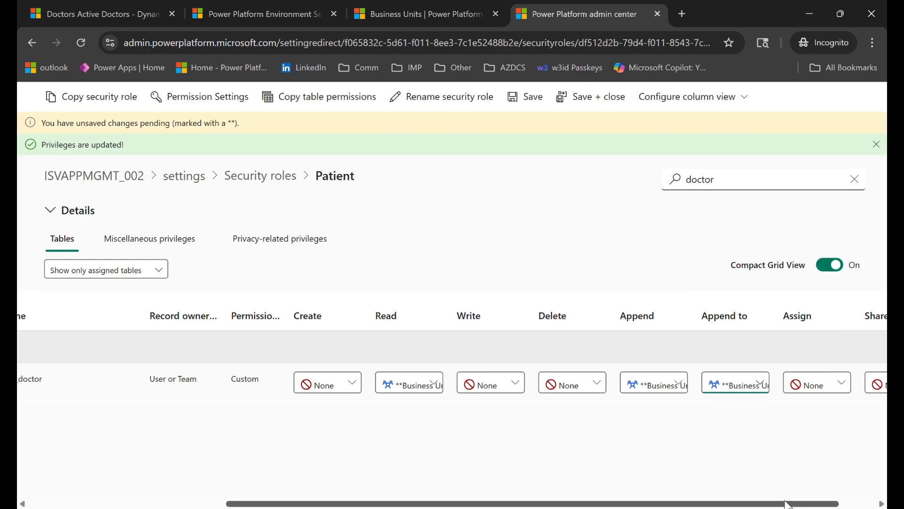
{"action": "left_click_drag", "start_coordinate": [787, 503], "coordinate": [824, 503]}
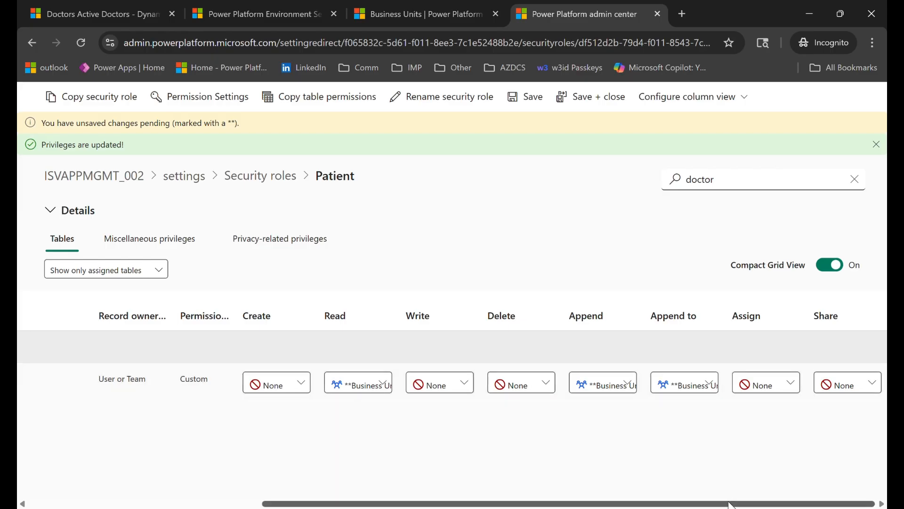
{"action": "left_click_drag", "start_coordinate": [731, 504], "coordinate": [639, 503]}
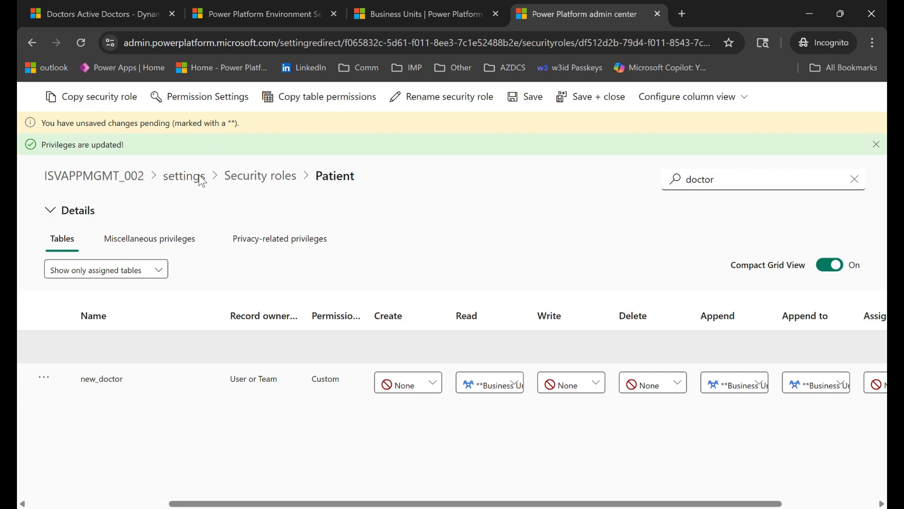
{"action": "left_click", "coordinate": [518, 98]}
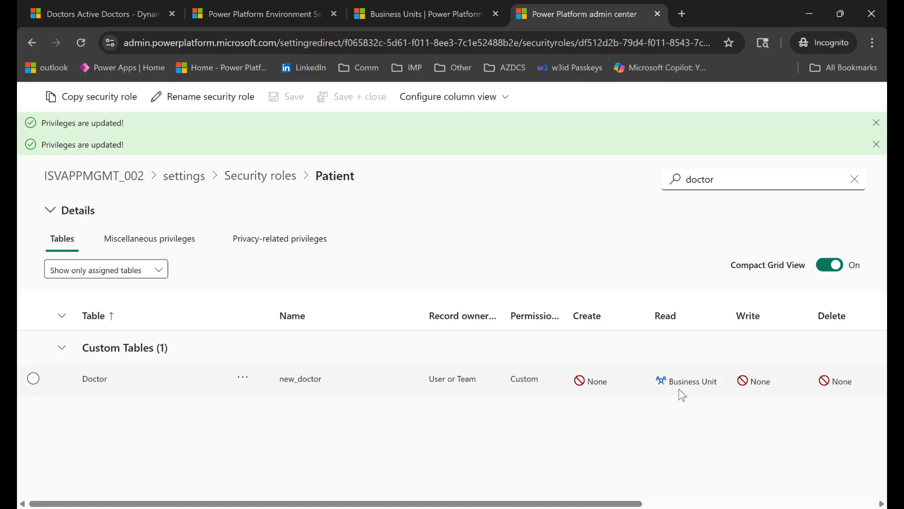
- Switch to the Business Units list and select Bangalore BU, Indiranagar BU and Kormangala BU to review their parent businesses
{"action": "left_click", "coordinate": [421, 6]}
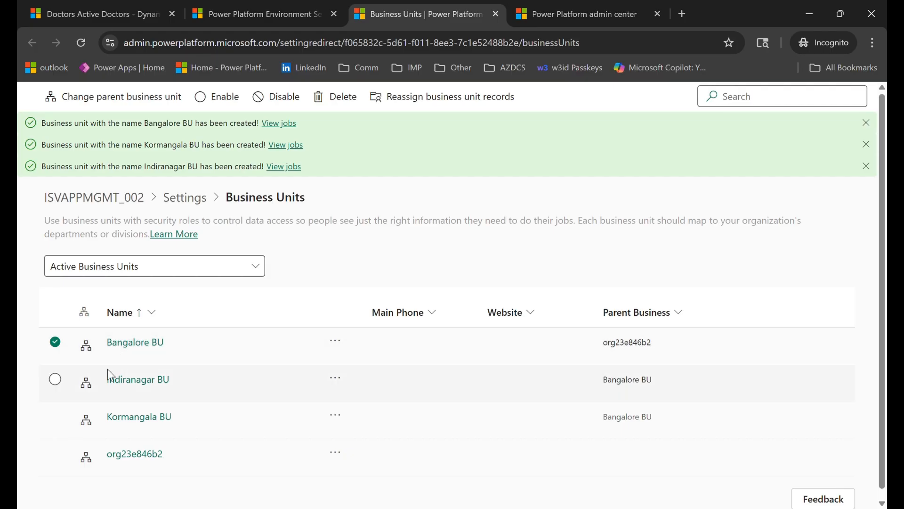
{"action": "left_click", "coordinate": [55, 379]}
{"action": "left_click", "coordinate": [54, 344]}
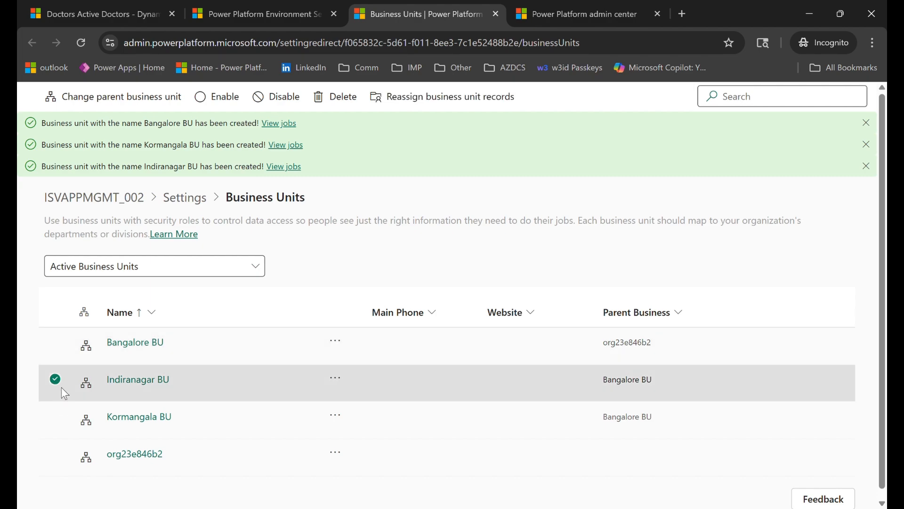
{"action": "left_click", "coordinate": [53, 419]}
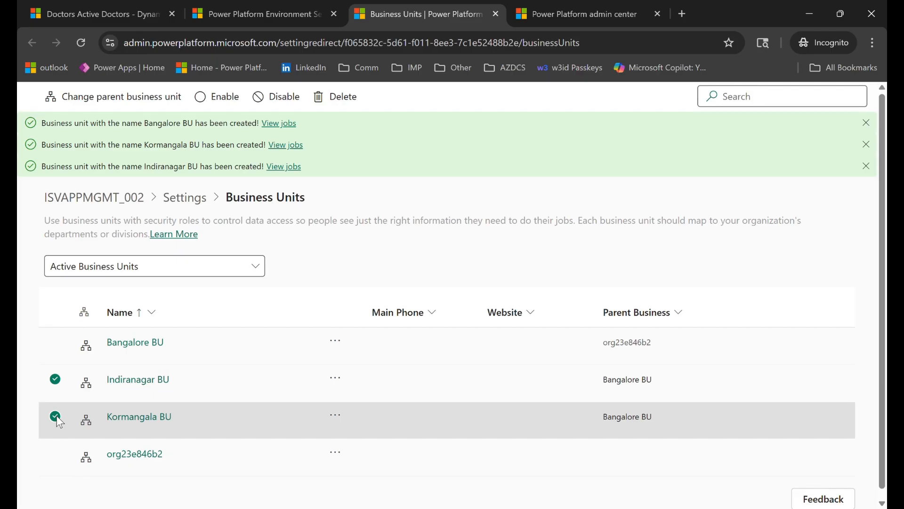
{"action": "left_click", "coordinate": [55, 342]}
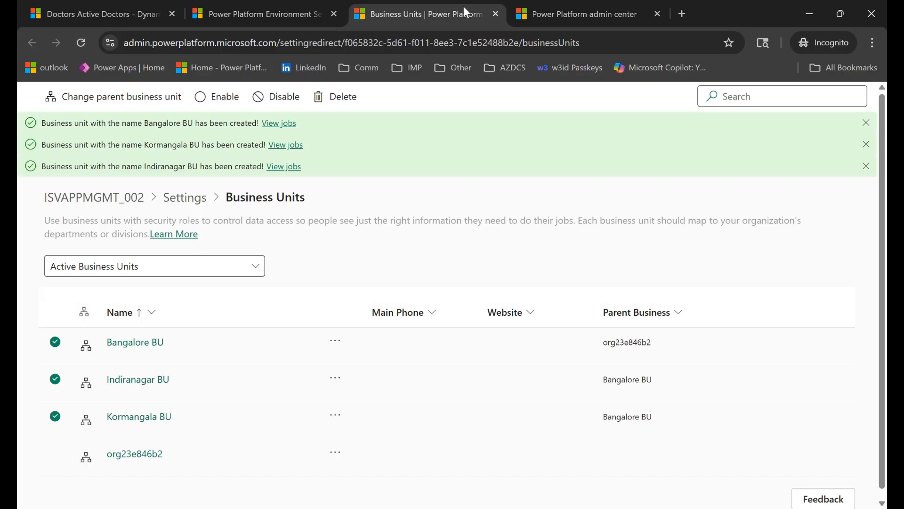
- Go back to the Patient role and review the Doctor table's privileges from Create through Share
{"action": "left_click", "coordinate": [604, 6]}
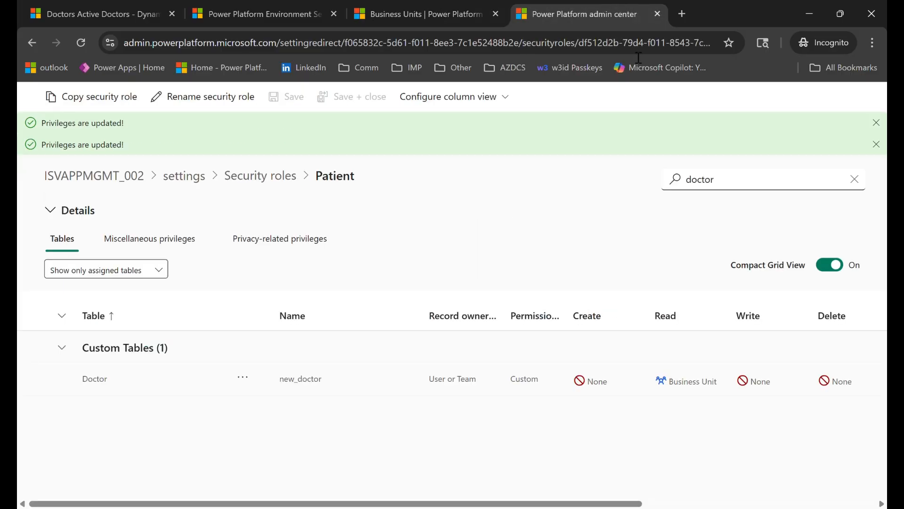
{"action": "left_click_drag", "start_coordinate": [506, 504], "coordinate": [735, 504]}
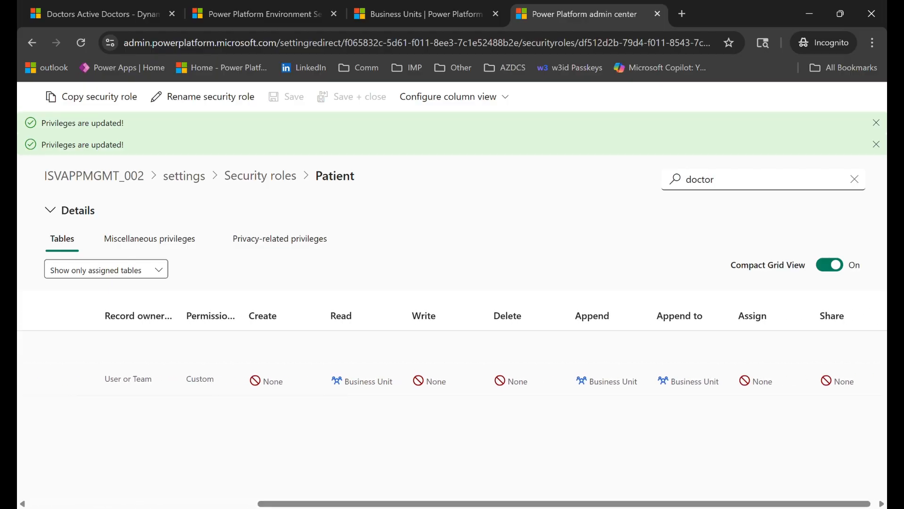